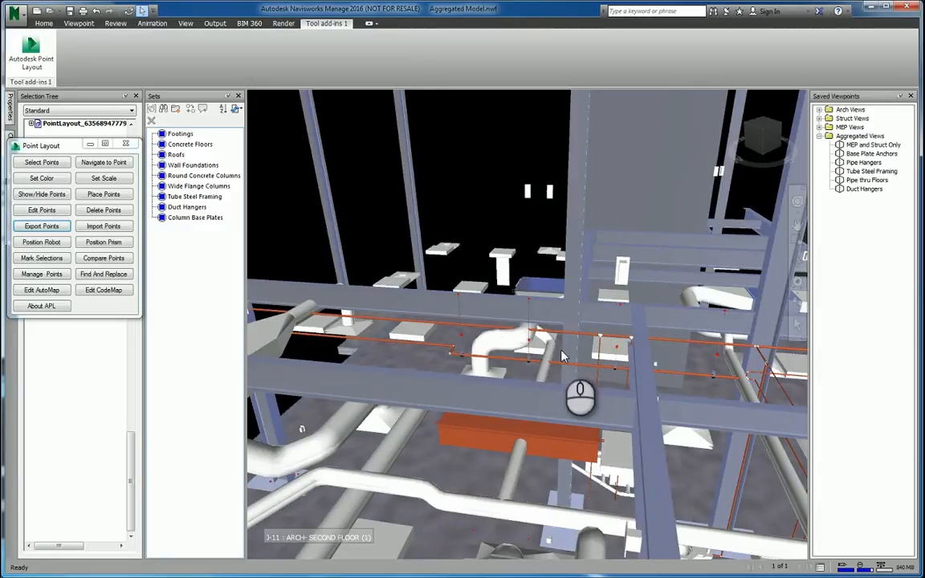
# Step: Start exporting the points to a file and set the coordinate system to PointLayout_635689477799817101.nwd
pyautogui.moveTo(457, 301)
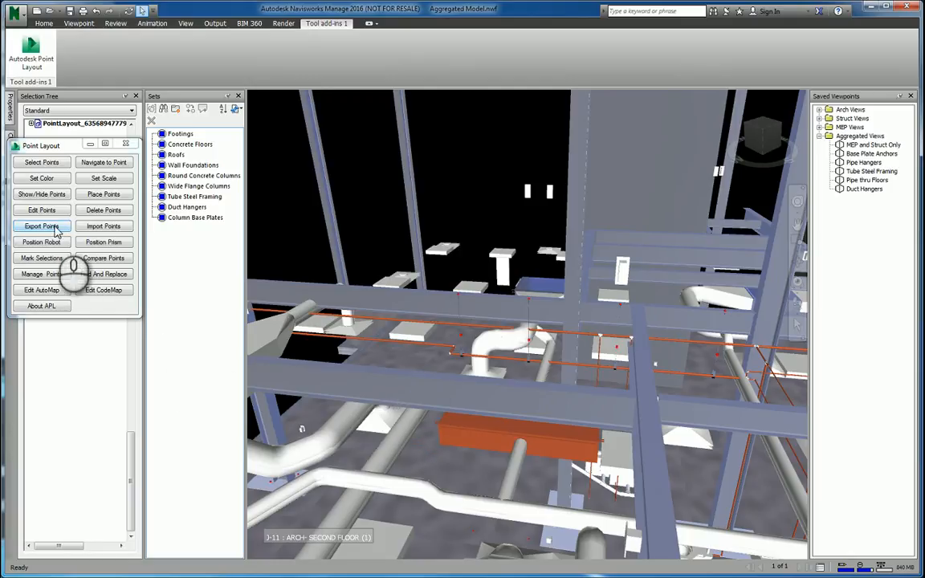
pyautogui.click(56, 229)
pyautogui.moveTo(80, 66); pyautogui.dragTo(497, 165)
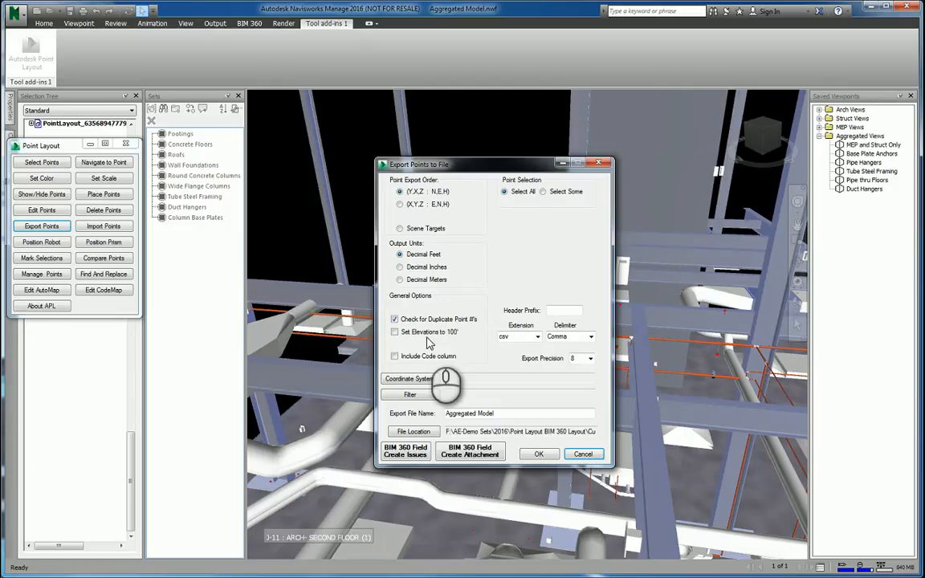
pyautogui.click(432, 381)
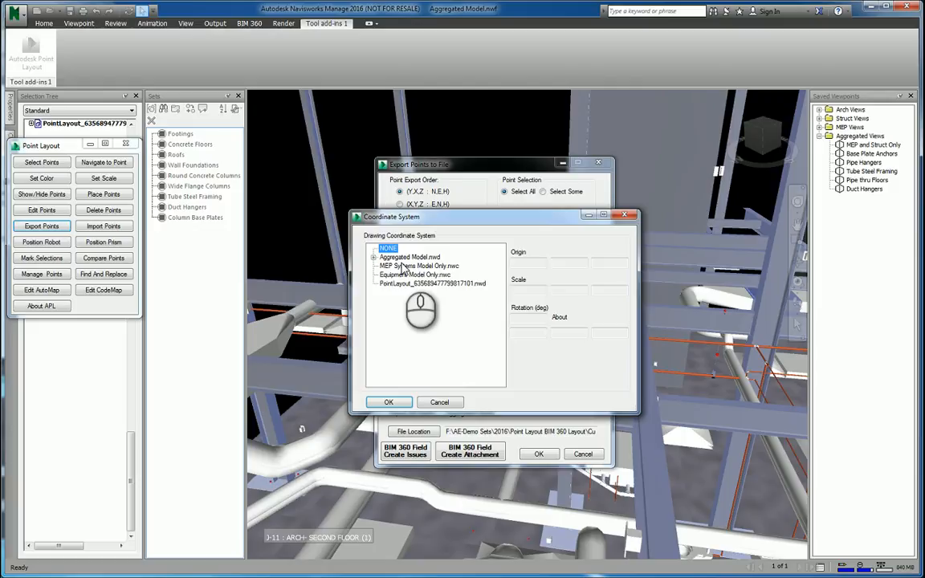
pyautogui.click(415, 285)
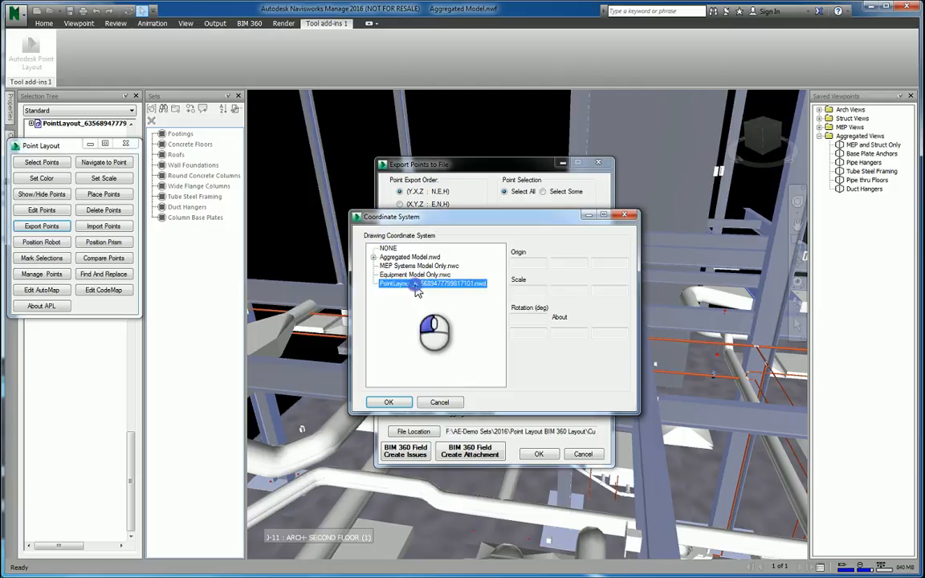
pyautogui.click(392, 401)
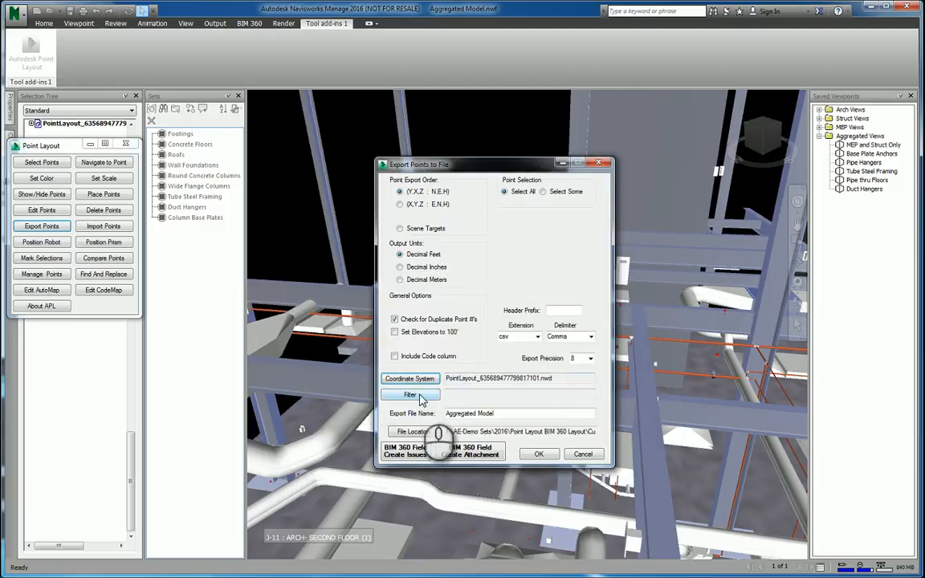
# Step: Start a filter for the point export and include point numbers 100 through 109
pyautogui.click(411, 395)
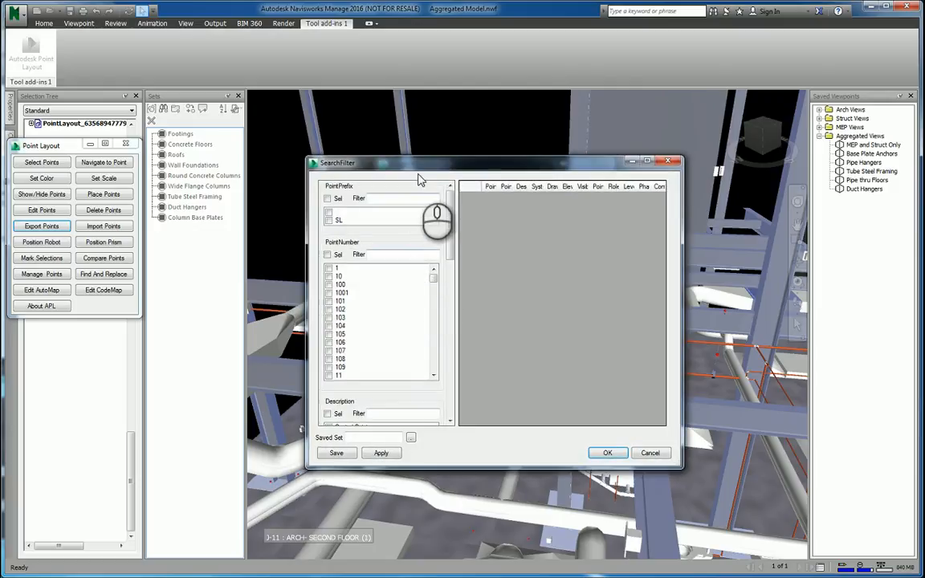
pyautogui.moveTo(406, 157); pyautogui.dragTo(367, 109)
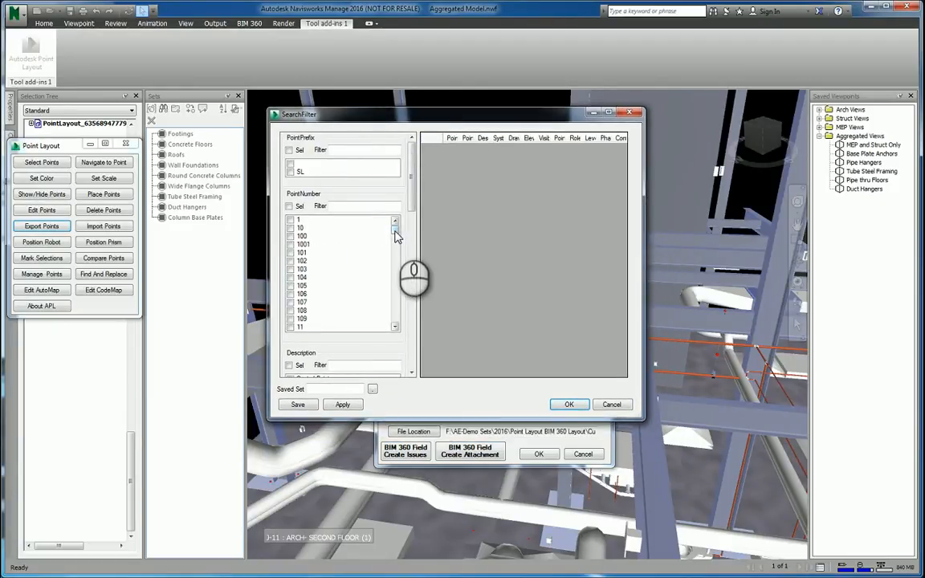
pyautogui.moveTo(394, 237)
pyautogui.mouseDown()
pyautogui.moveTo(396, 320)
pyautogui.moveTo(395, 228)
pyautogui.mouseUp()
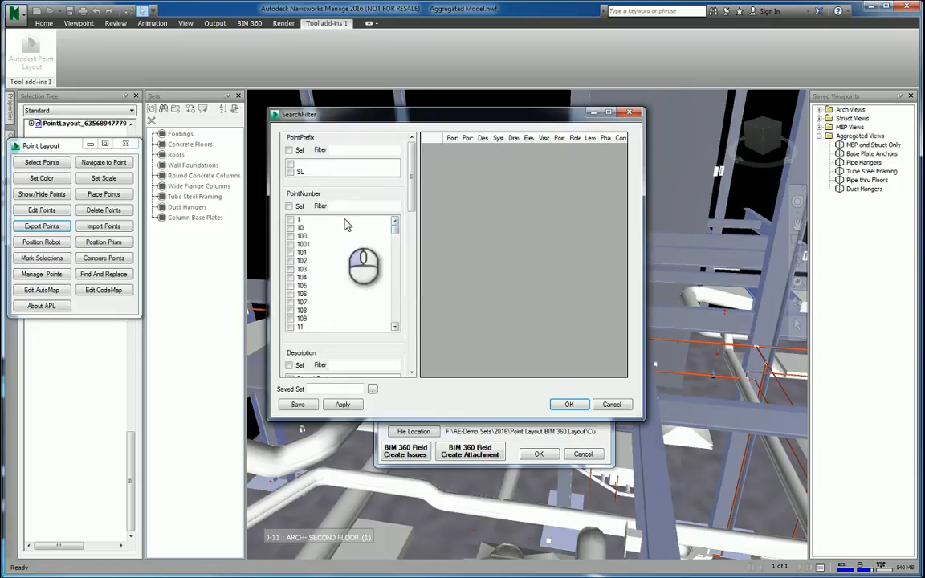
pyautogui.click(291, 252)
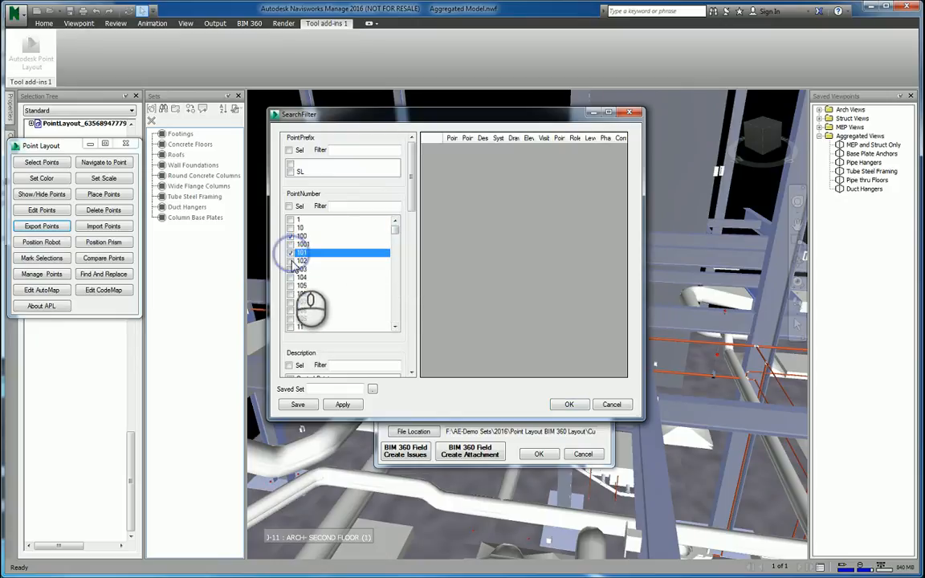
pyautogui.click(290, 301)
pyautogui.click(290, 311)
pyautogui.click(290, 319)
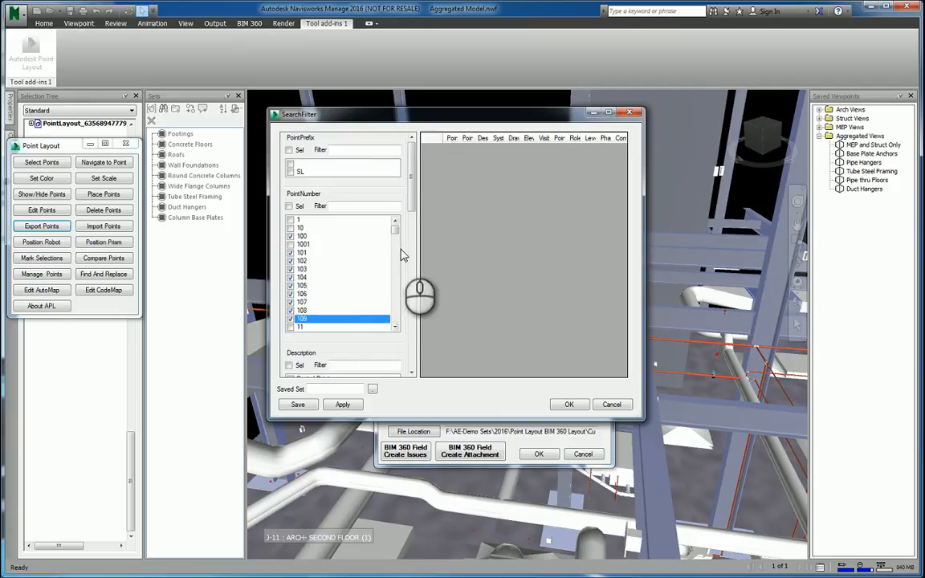
# Step: Include point numbers 110 through 121 in the export filter
pyautogui.click(395, 273)
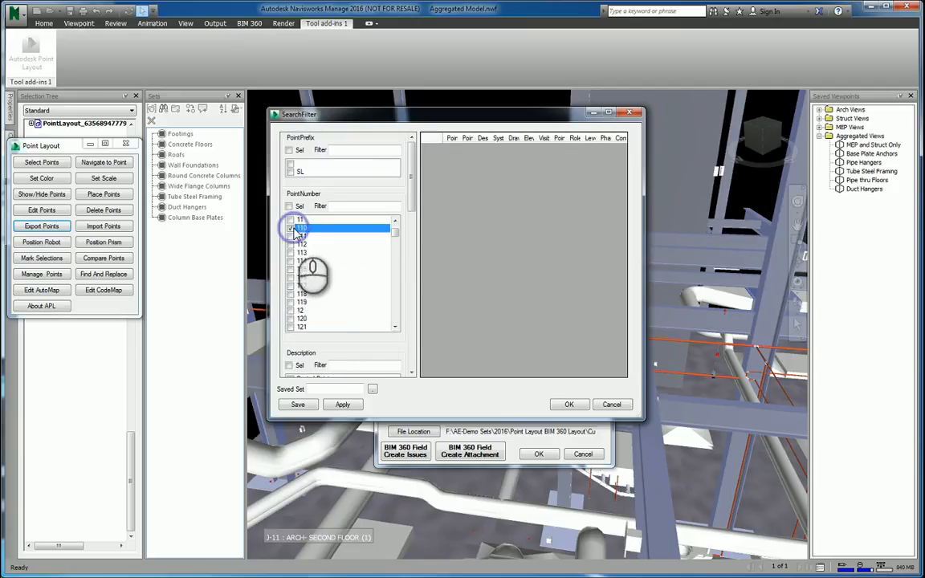
pyautogui.click(291, 303)
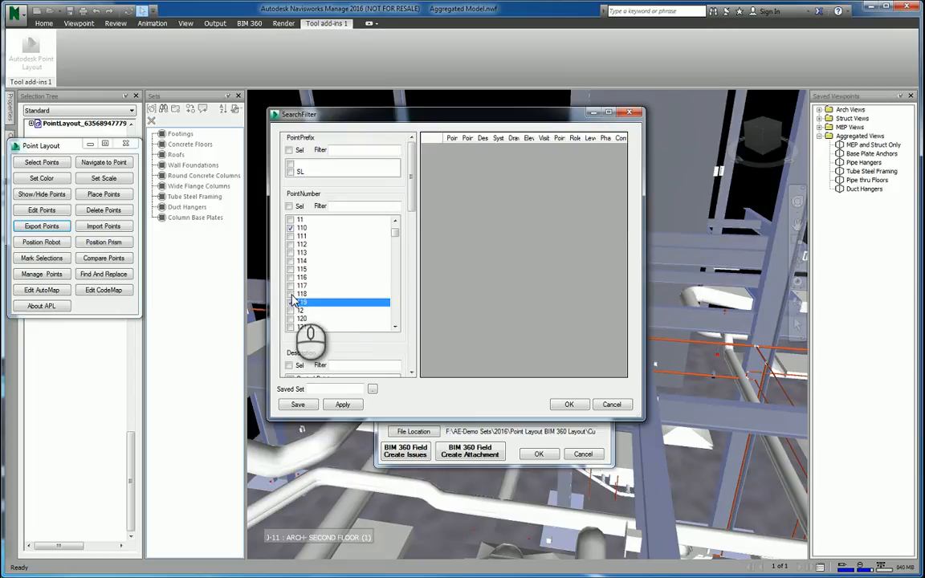
pyautogui.click(290, 294)
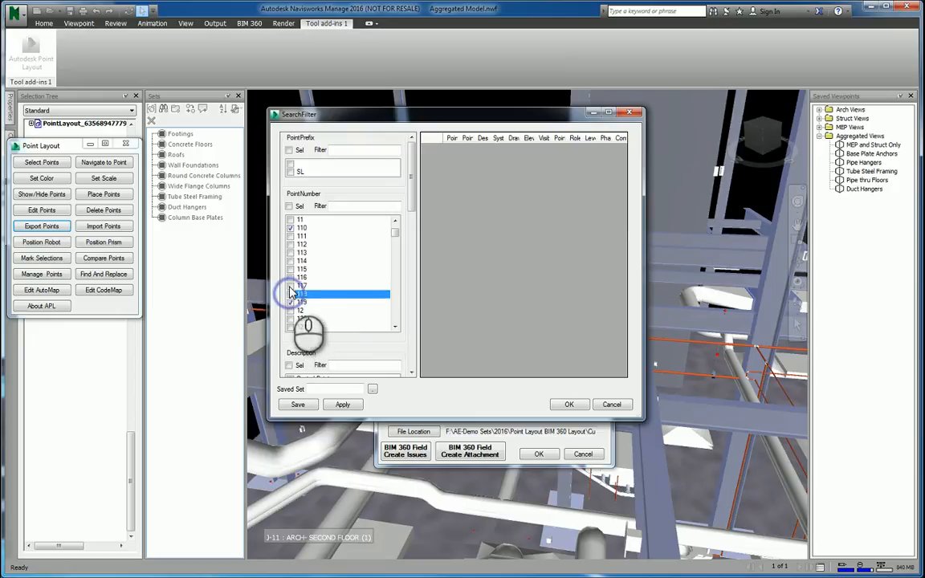
pyautogui.click(290, 286)
pyautogui.click(289, 277)
pyautogui.click(289, 261)
pyautogui.click(290, 269)
pyautogui.click(290, 252)
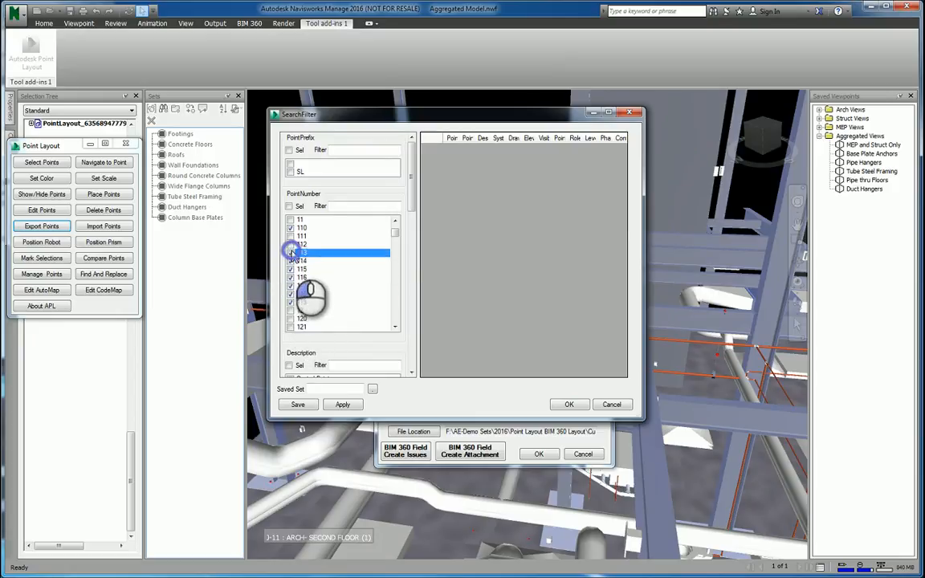
pyautogui.click(290, 244)
pyautogui.click(290, 236)
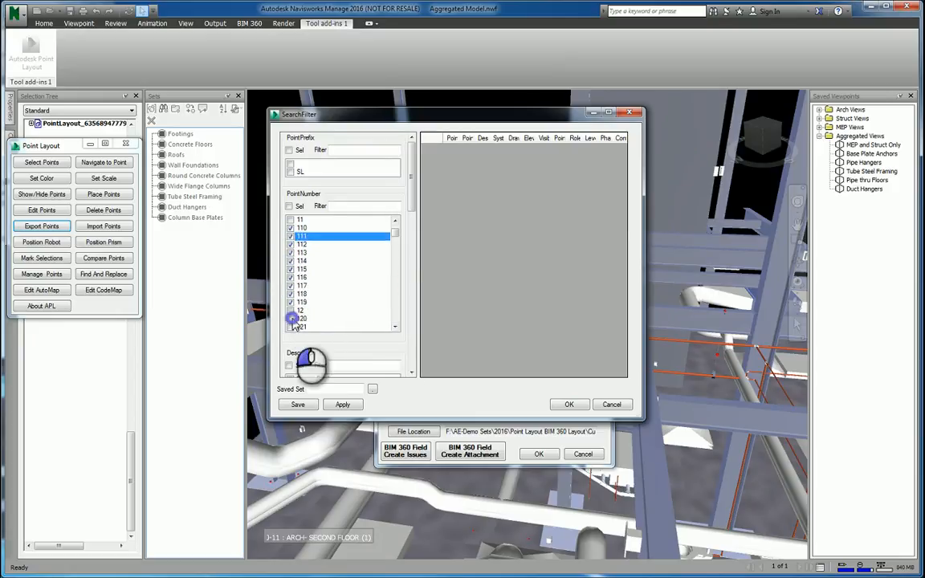
pyautogui.click(291, 327)
# Step: Include point numbers 122 through 130 and point 13 in the export filter
pyautogui.scroll(-4, 287, 265)
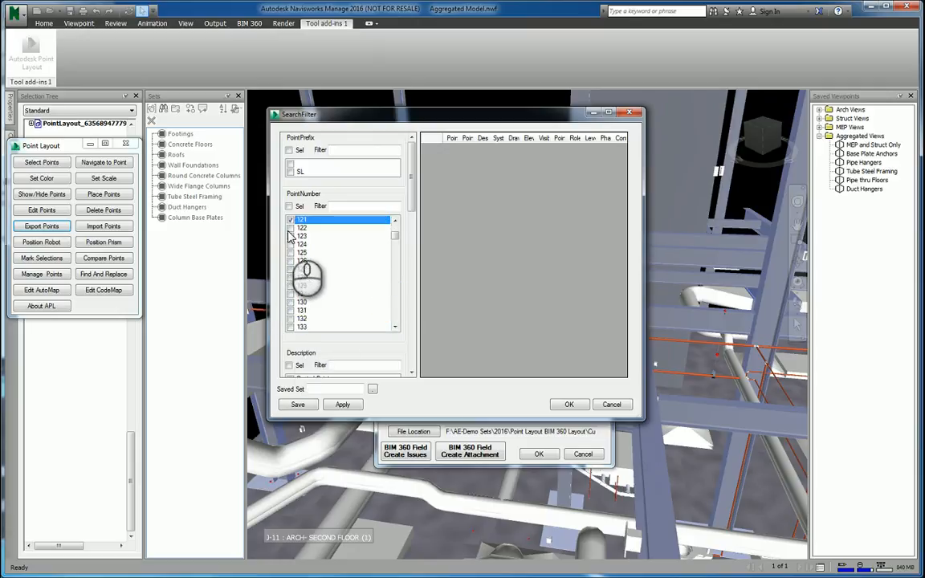
pyautogui.click(290, 227)
pyautogui.click(290, 236)
pyautogui.click(290, 244)
pyautogui.click(289, 252)
pyautogui.click(290, 260)
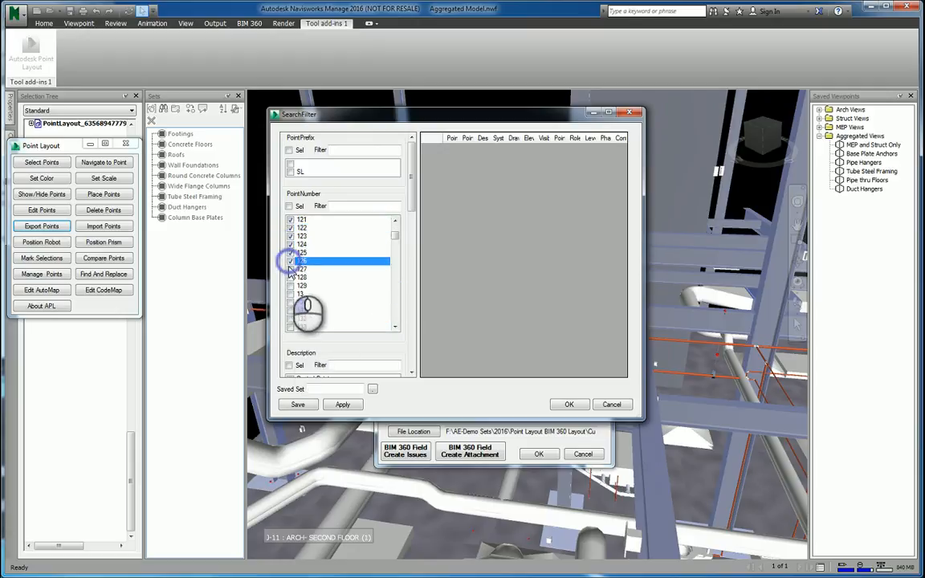
pyautogui.click(290, 269)
pyautogui.click(290, 277)
pyautogui.click(290, 285)
pyautogui.click(290, 293)
pyautogui.click(290, 302)
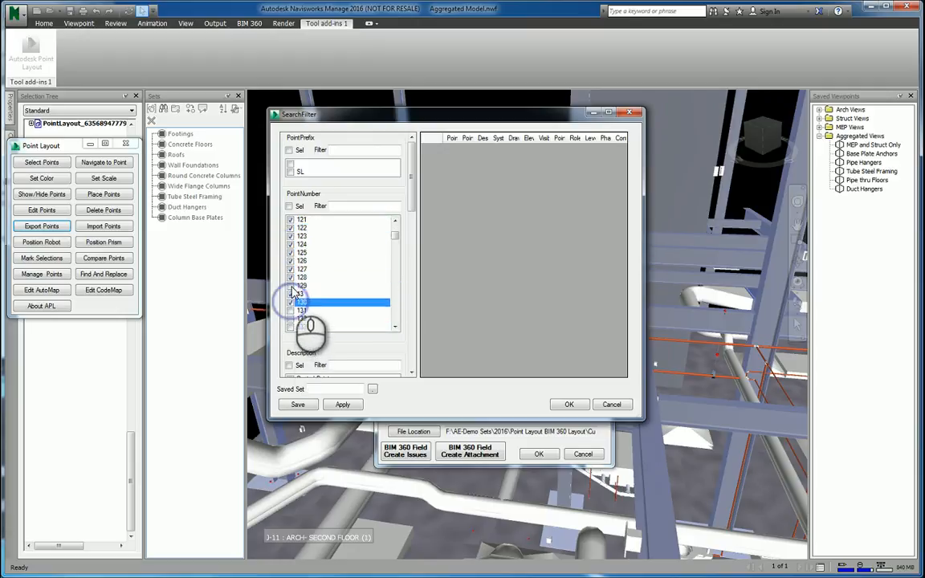
pyautogui.click(291, 285)
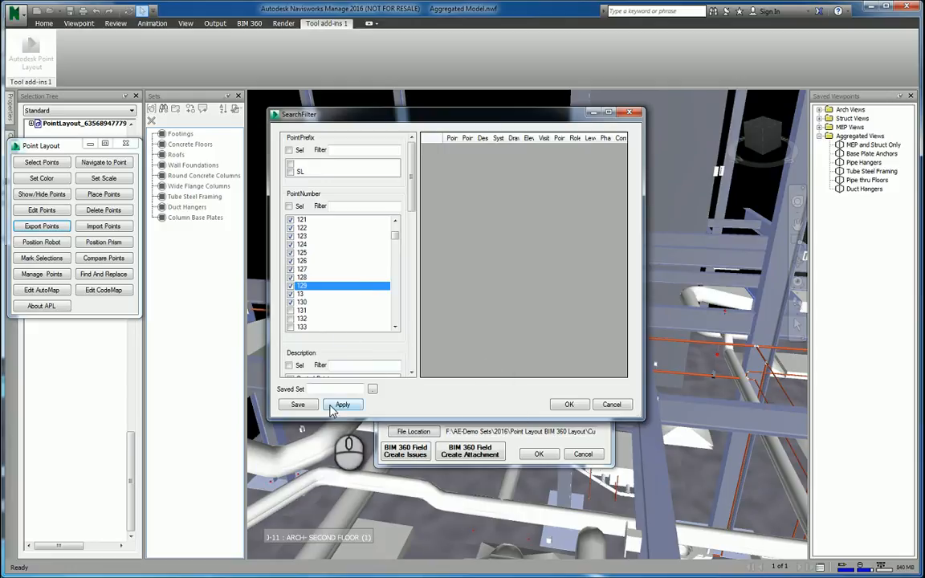
# Step: Apply the point number filter, widen the filter window to review the listed points, and accept it
pyautogui.click(342, 404)
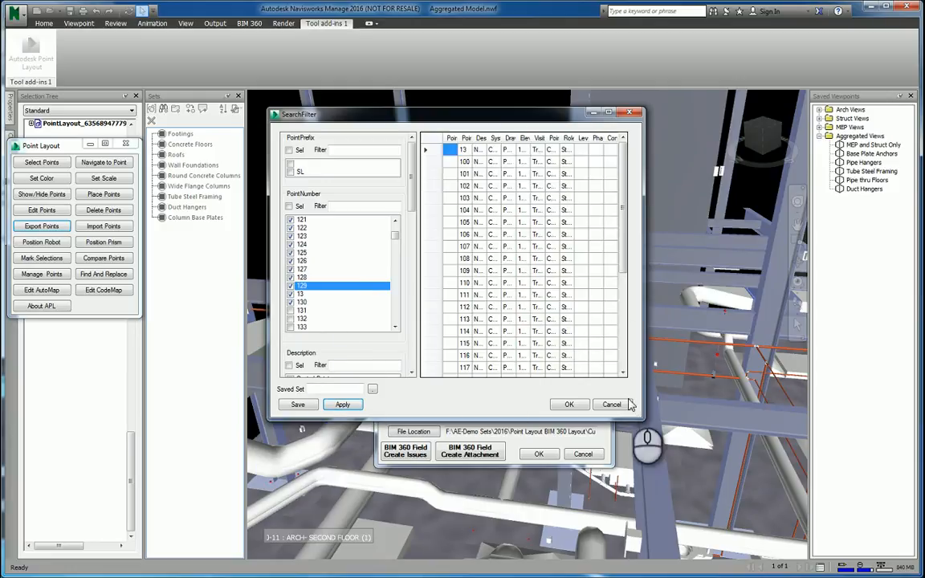
pyautogui.moveTo(642, 418); pyautogui.dragTo(854, 422)
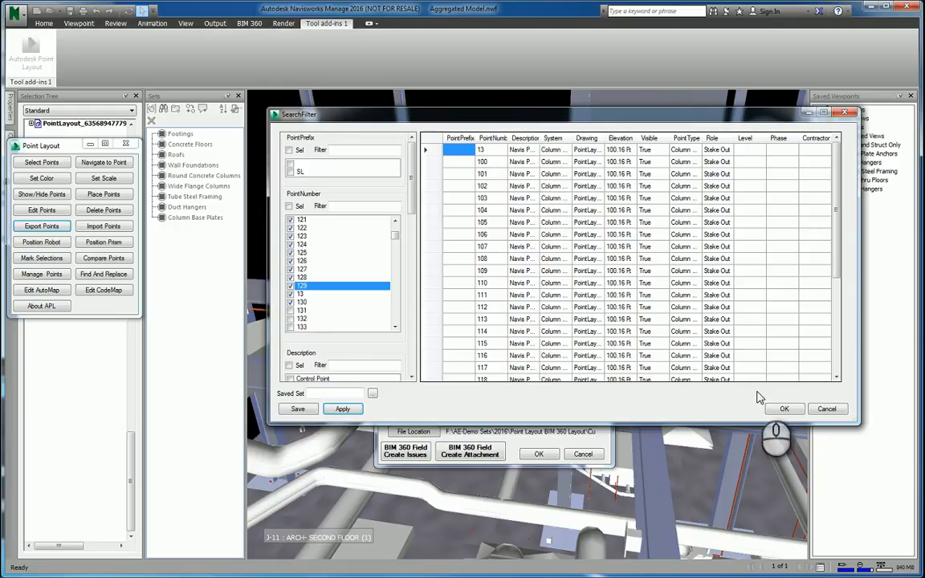
pyautogui.click(783, 409)
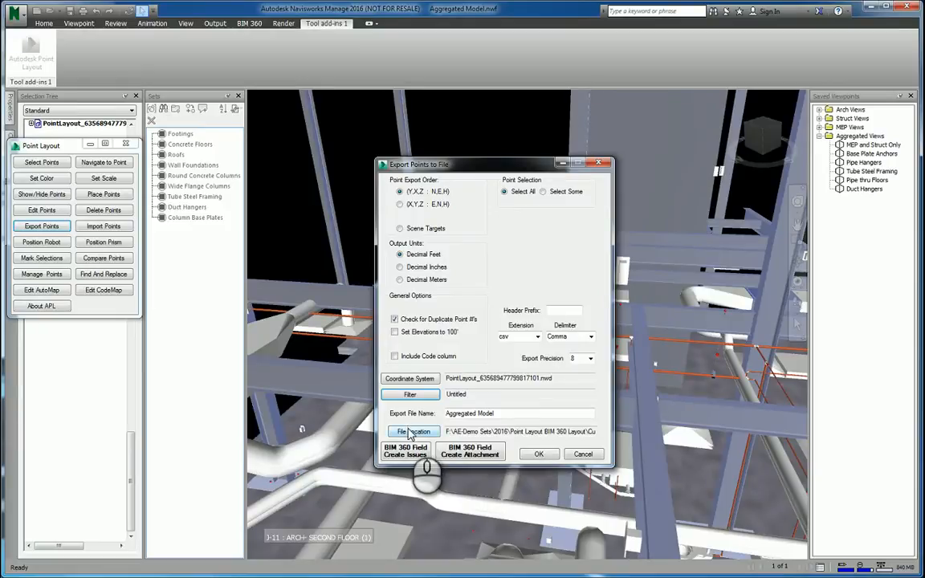
# Step: Export the filtered points as "test export points file" to the C:\Temp folder
pyautogui.moveTo(511, 416); pyautogui.dragTo(448, 417)
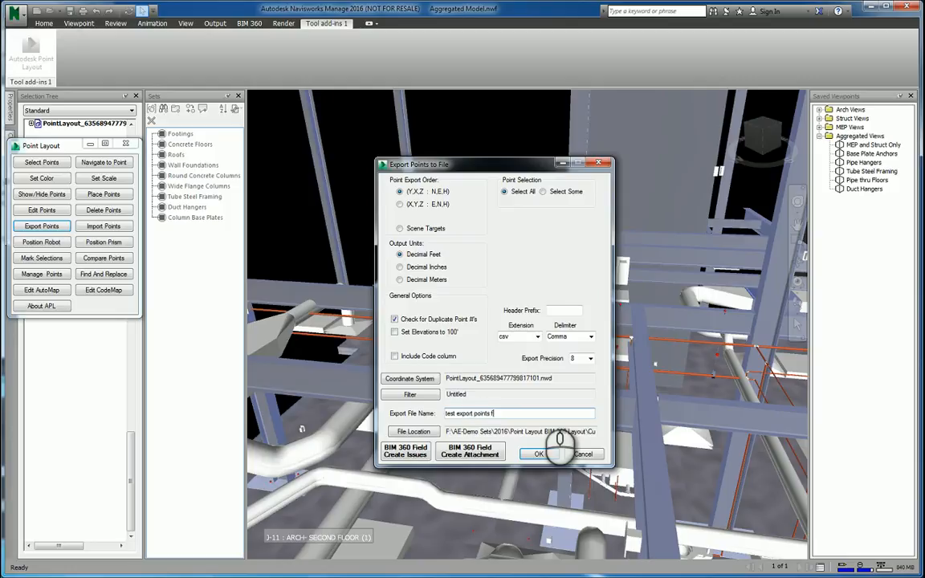
pyautogui.click(413, 431)
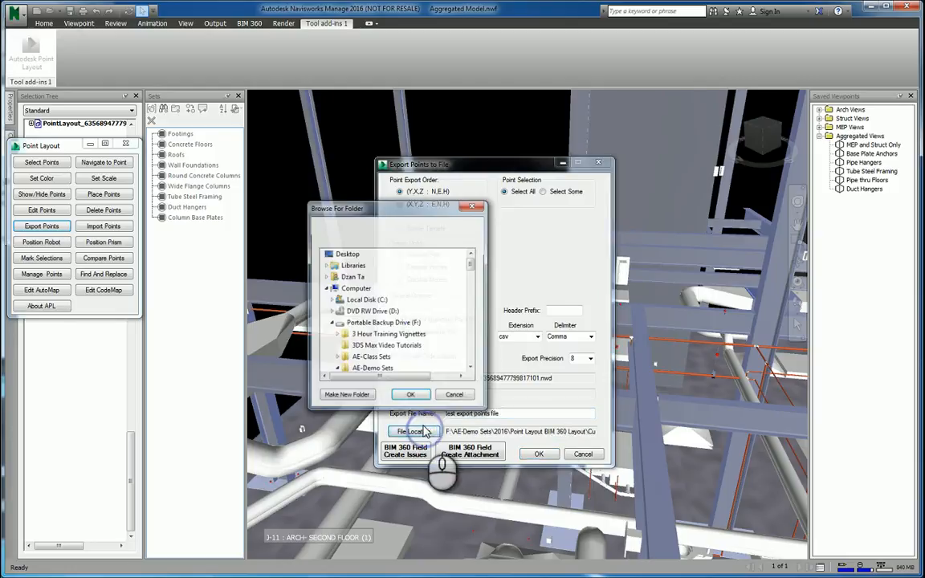
pyautogui.doubleClick(361, 300)
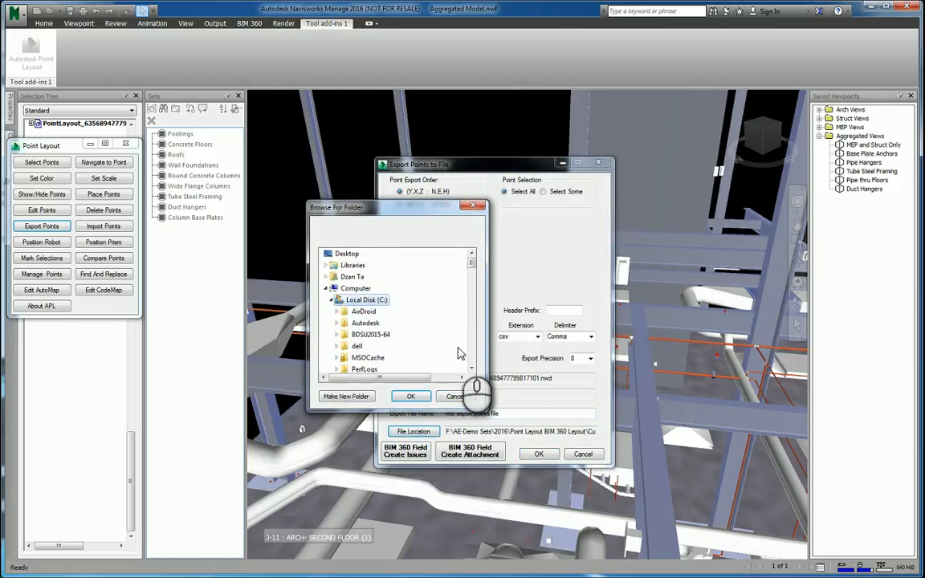
pyautogui.scroll(-3, 462, 354)
pyautogui.scroll(1, 379, 334)
pyautogui.click(360, 355)
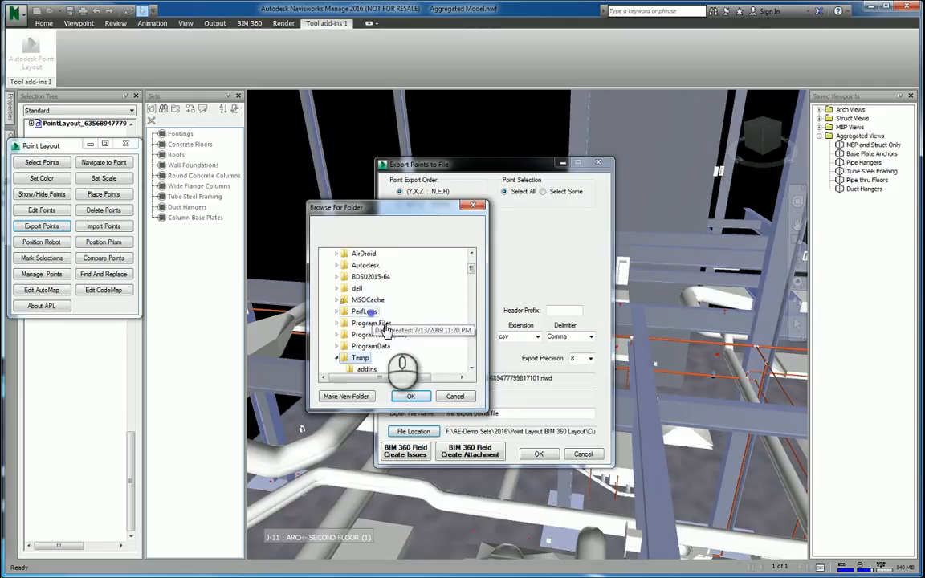
pyautogui.click(411, 396)
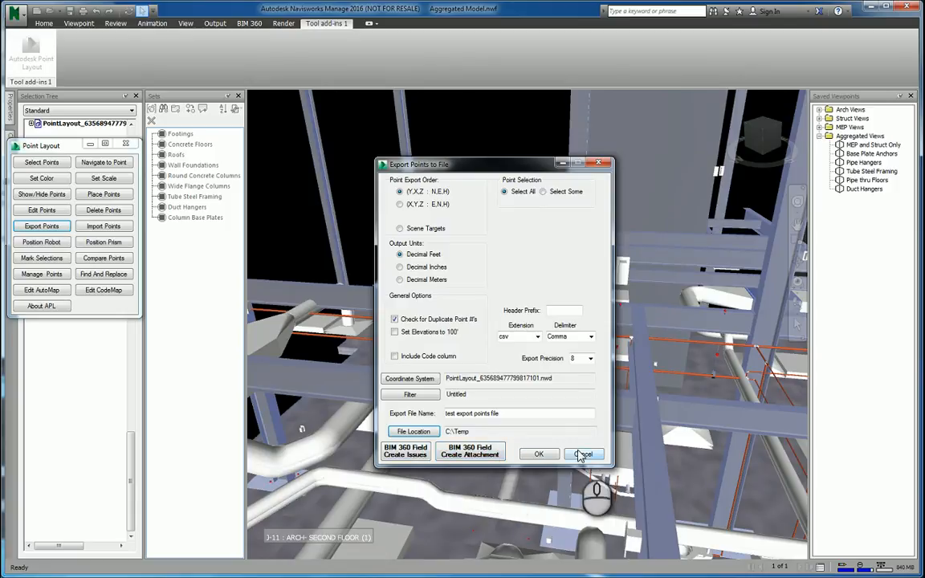
pyautogui.click(538, 454)
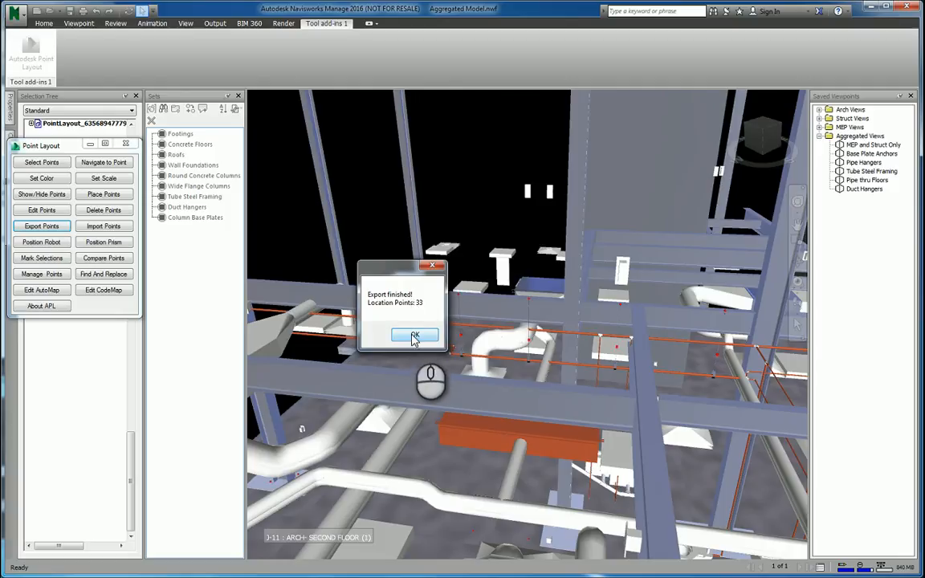
pyautogui.click(414, 337)
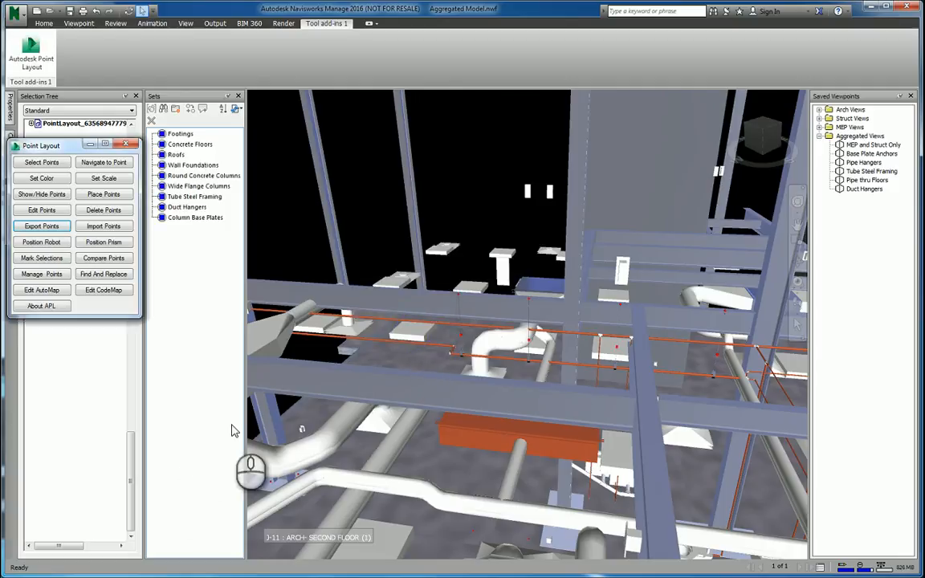
# Step: Switch to Excel and browse to the C:\Temp folder to open a file
pyautogui.click(40, 576)
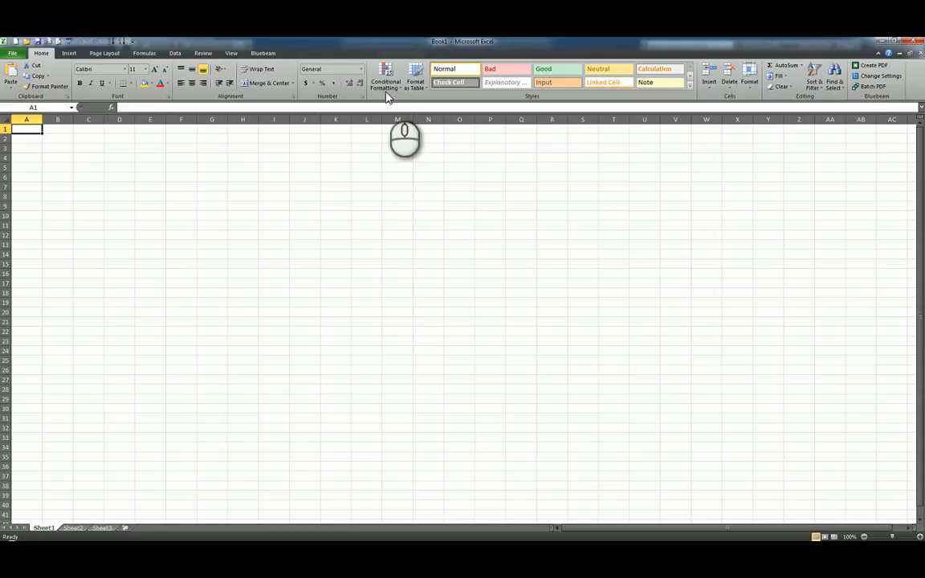
pyautogui.doubleClick(388, 43)
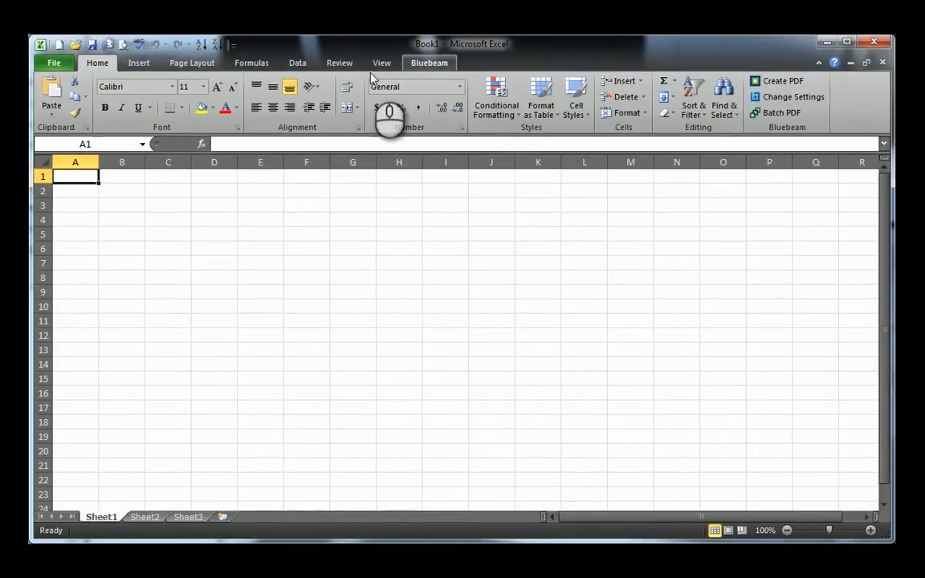
pyautogui.click(76, 44)
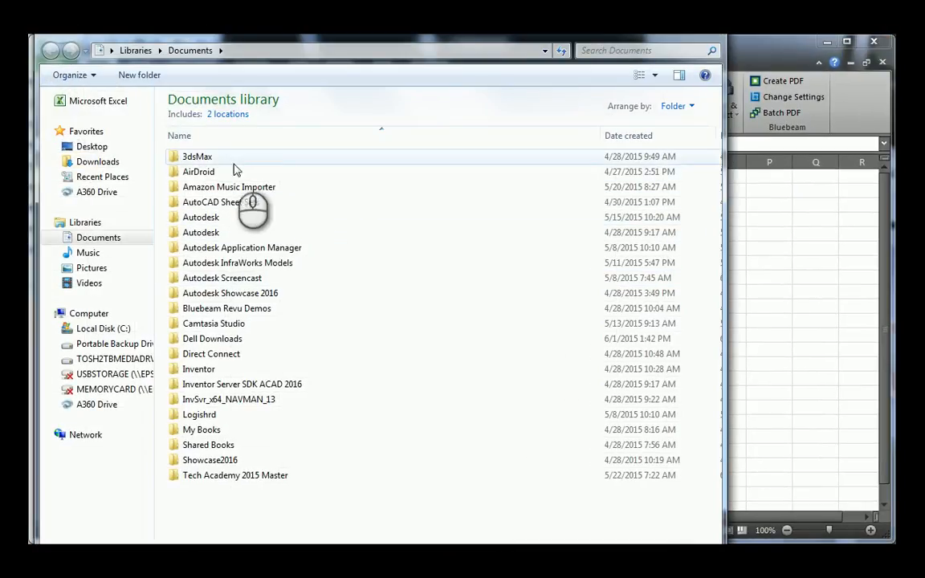
pyautogui.click(134, 329)
pyautogui.doubleClick(197, 254)
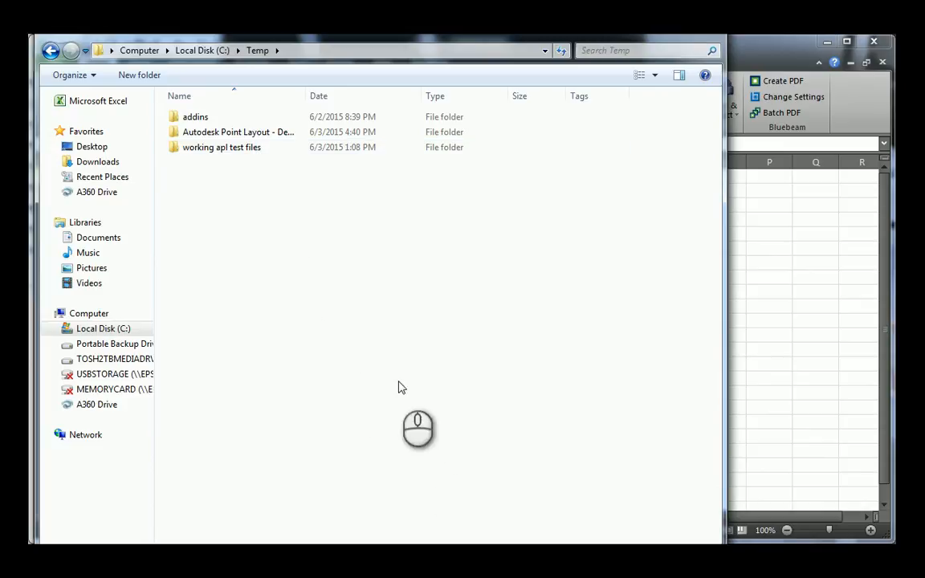
pyautogui.moveTo(305, 99); pyautogui.dragTo(406, 97)
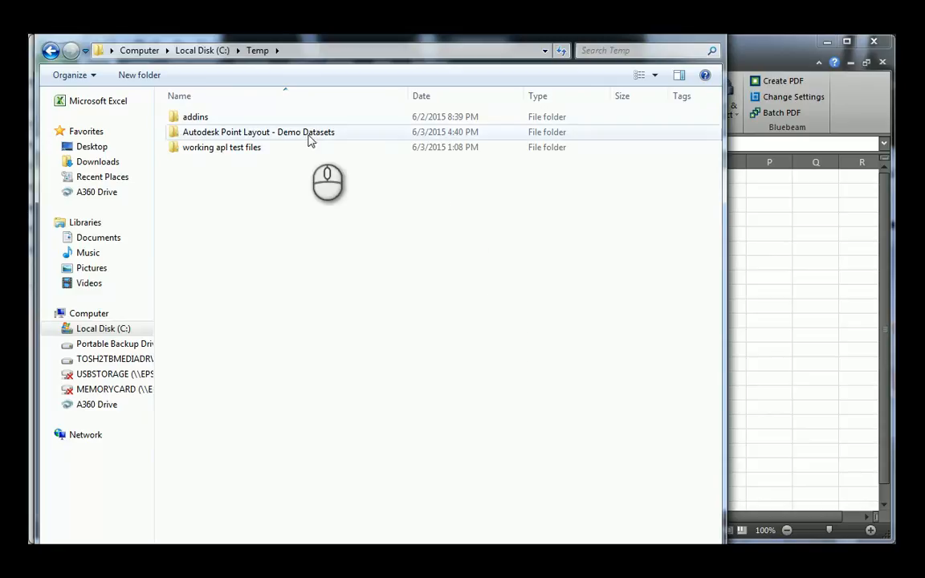
pyautogui.doubleClick(245, 148)
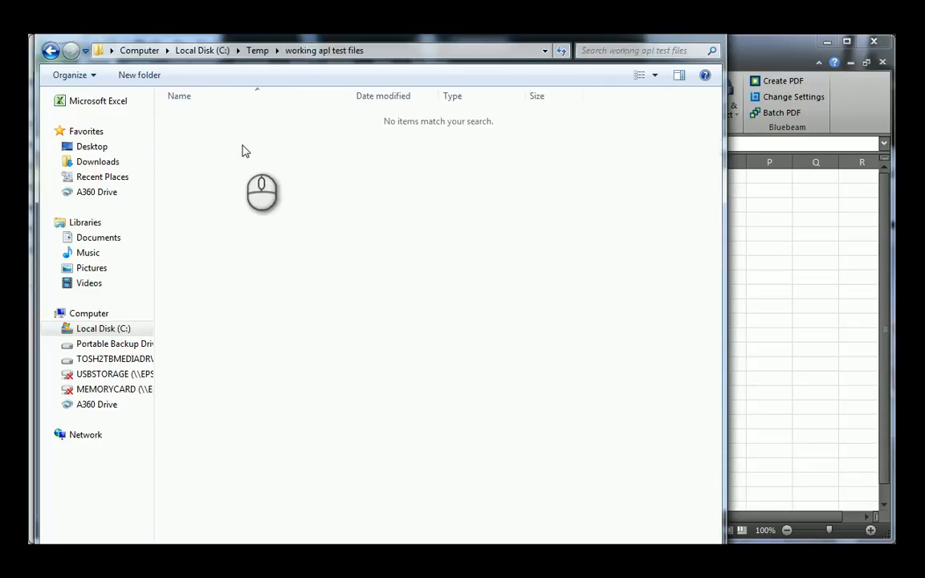
pyautogui.click(258, 50)
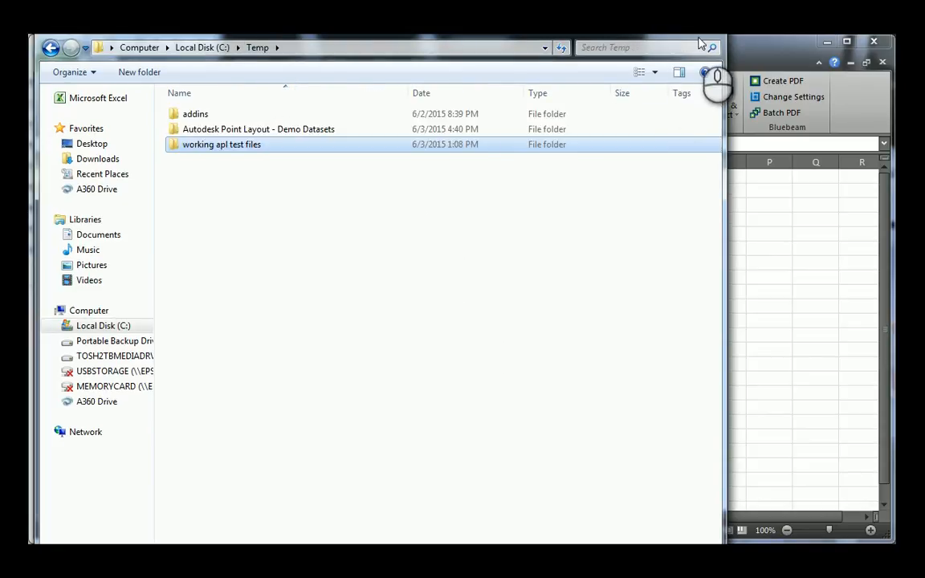
# Step: Show all file types and open "test export points file.csv"
pyautogui.click(598, 571)
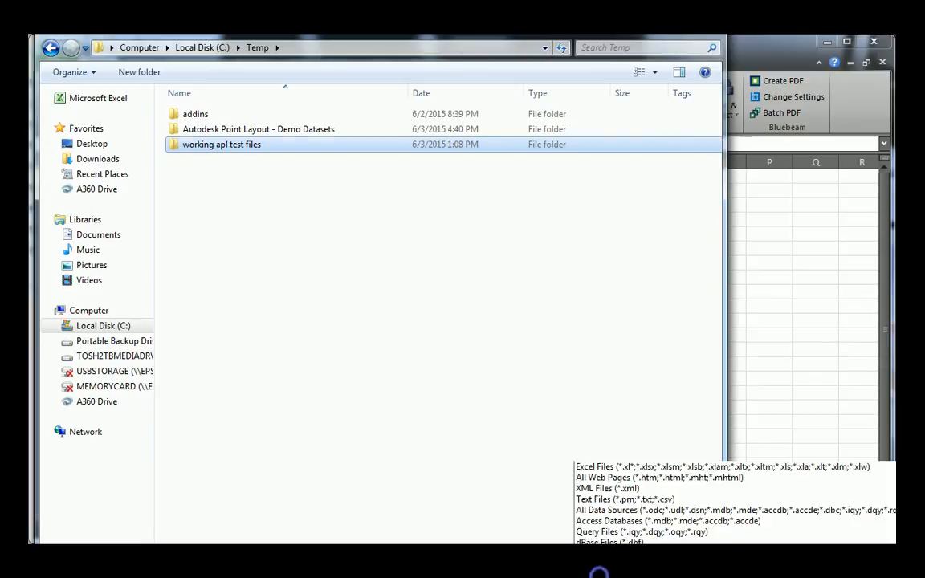
pyautogui.click(242, 310)
pyautogui.click(243, 265)
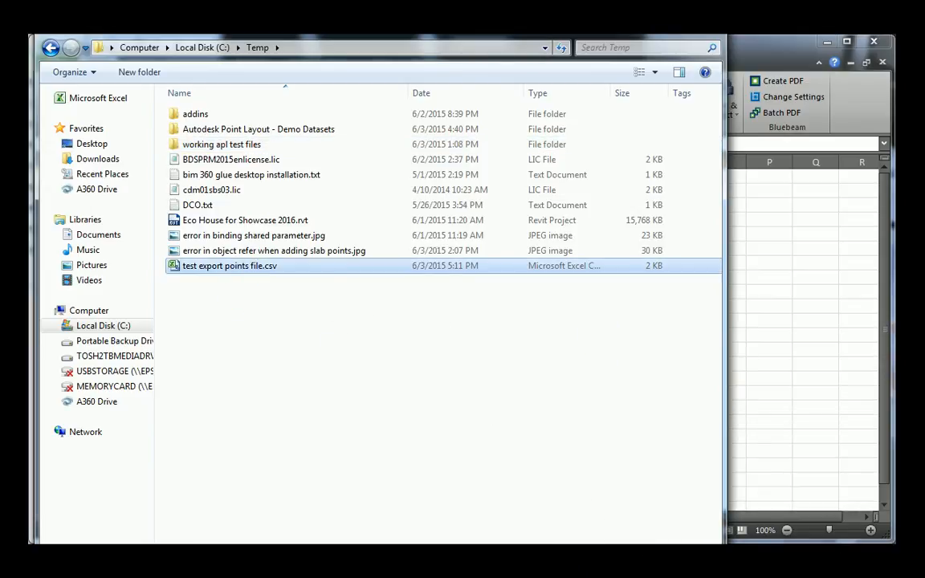
pyautogui.press('Return')
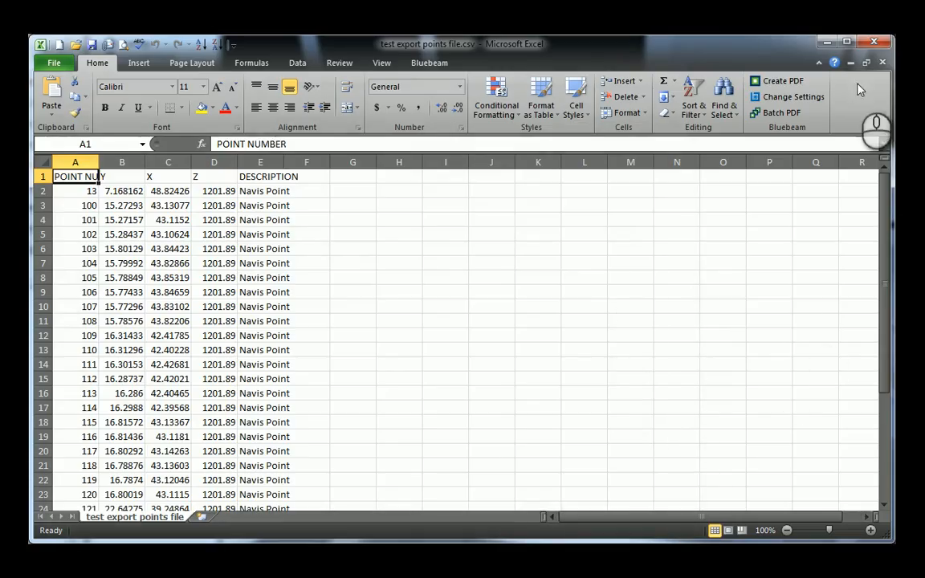
# Step: Review the exported points with the POINT NUMBER column widened to fit its heading, and close Excel
pyautogui.doubleClick(765, 42)
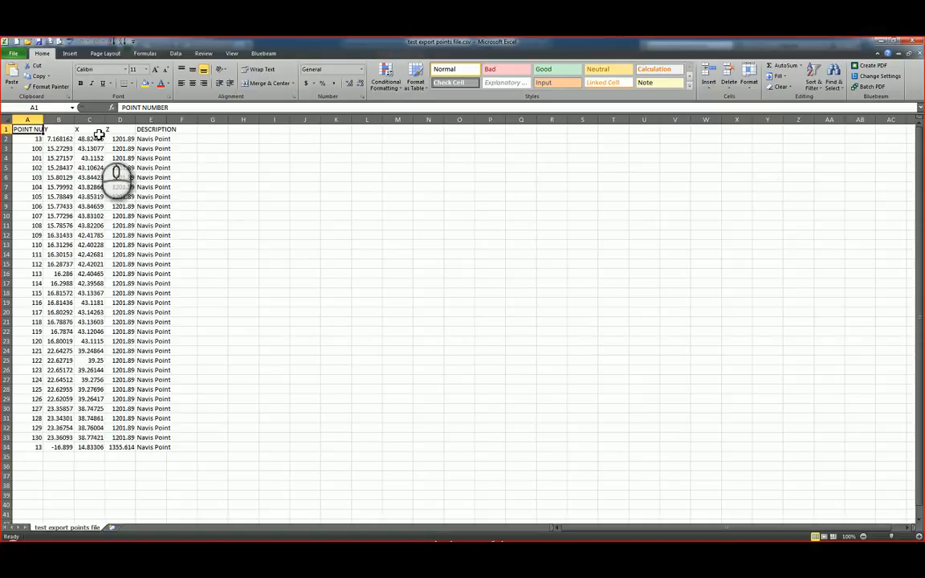
pyautogui.moveTo(43, 119); pyautogui.dragTo(80, 119)
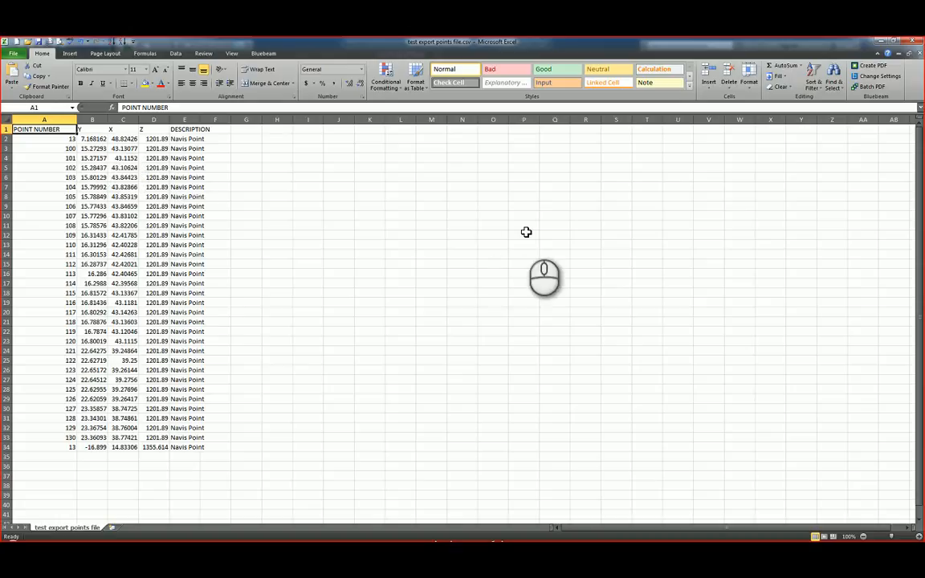
pyautogui.click(913, 41)
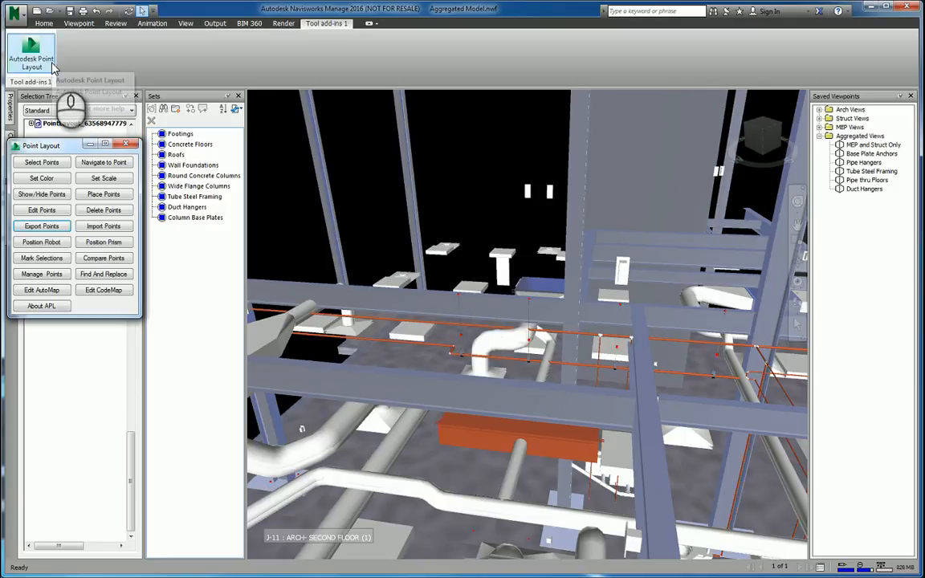
# Step: Examine the Import Points options and its file selection in Point Layout, and leave without importing
pyautogui.click(102, 228)
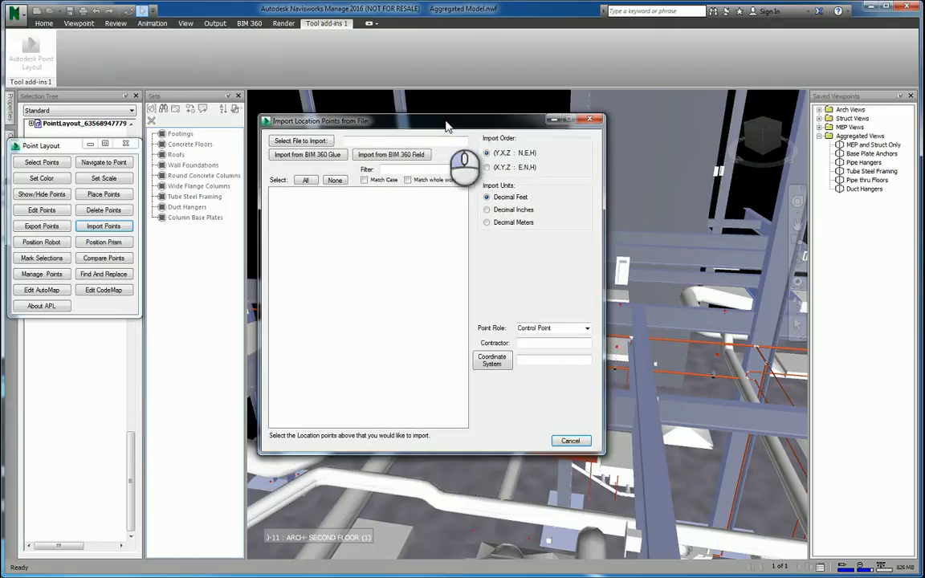
pyautogui.click(312, 141)
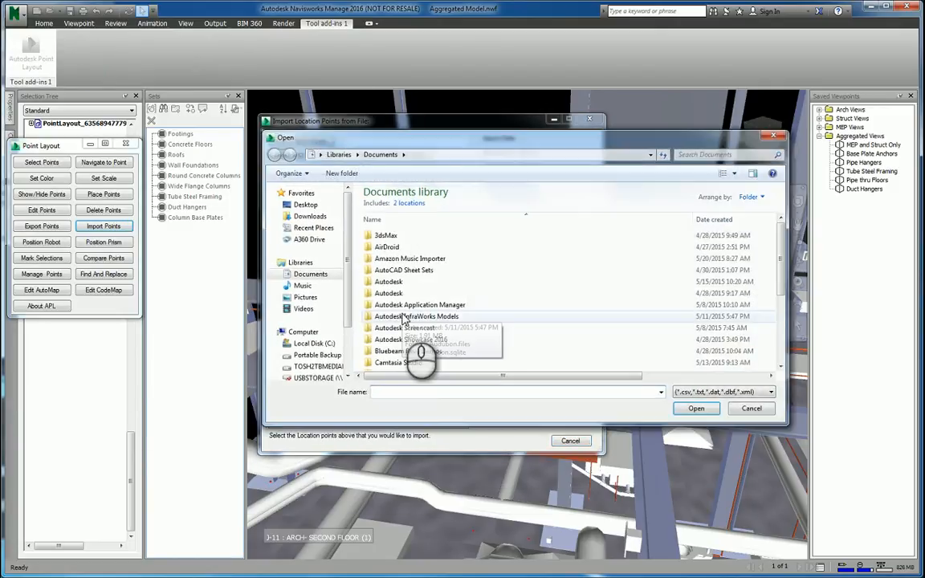
pyautogui.click(751, 407)
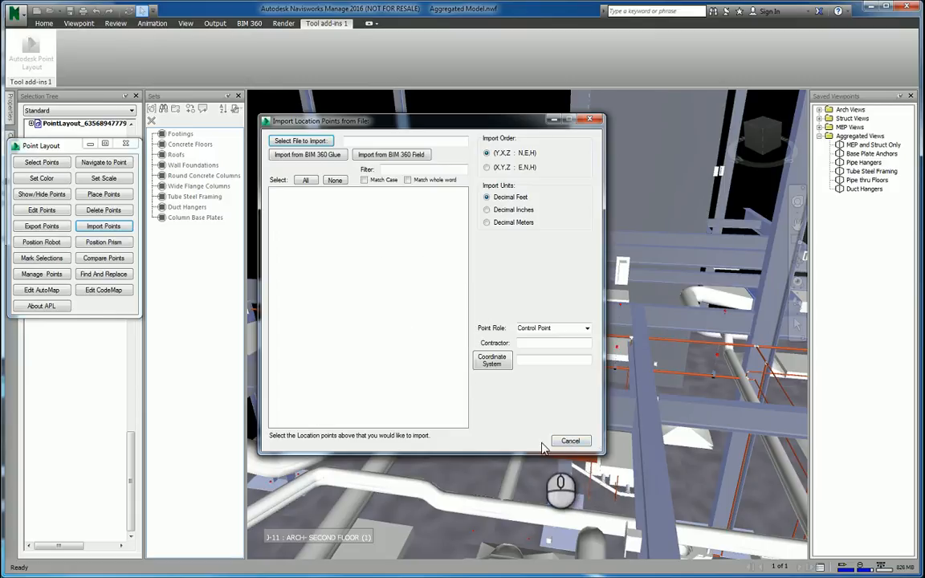
pyautogui.click(567, 441)
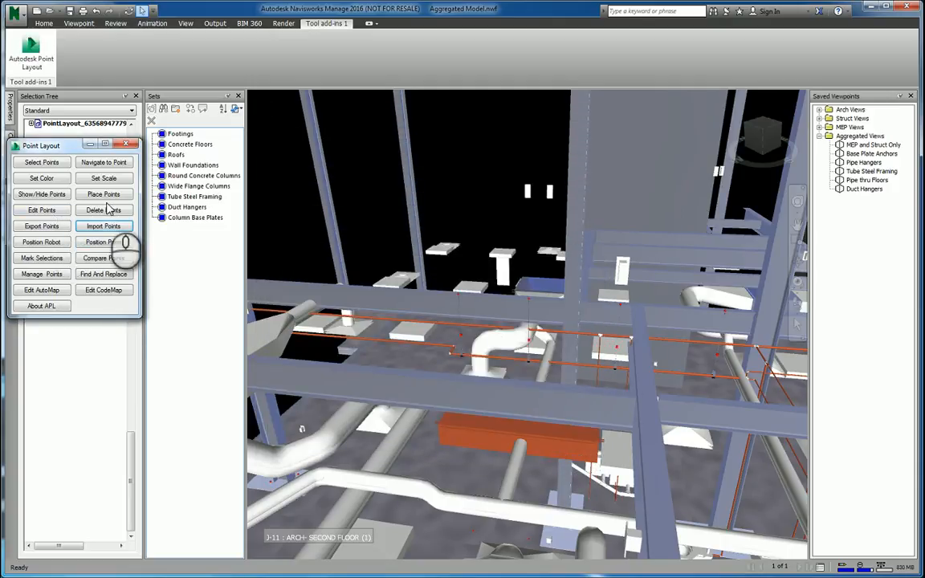
# Step: Examine the Compare Points options and the selection of a point file to compare, and leave without comparing
pyautogui.click(105, 258)
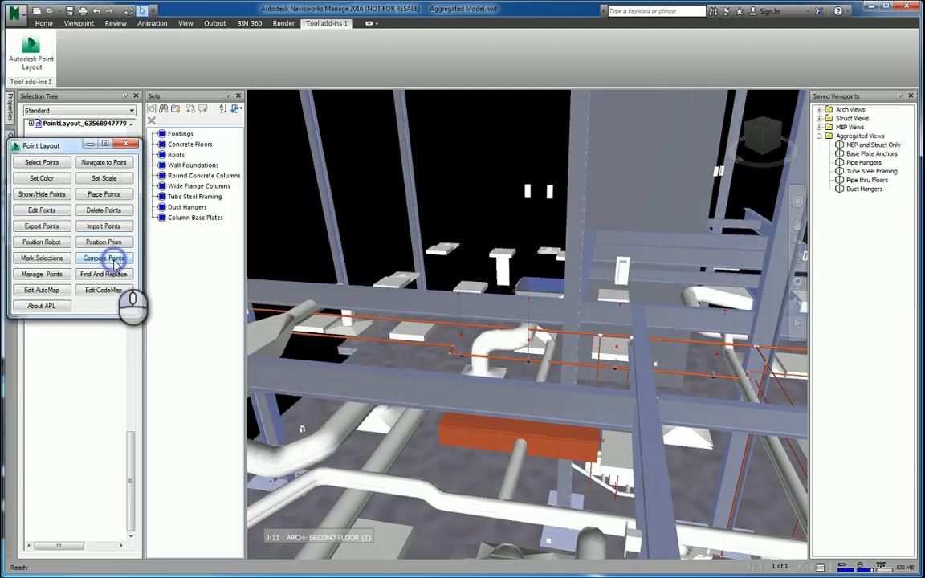
pyautogui.moveTo(94, 34); pyautogui.dragTo(336, 83)
pyautogui.click(170, 93)
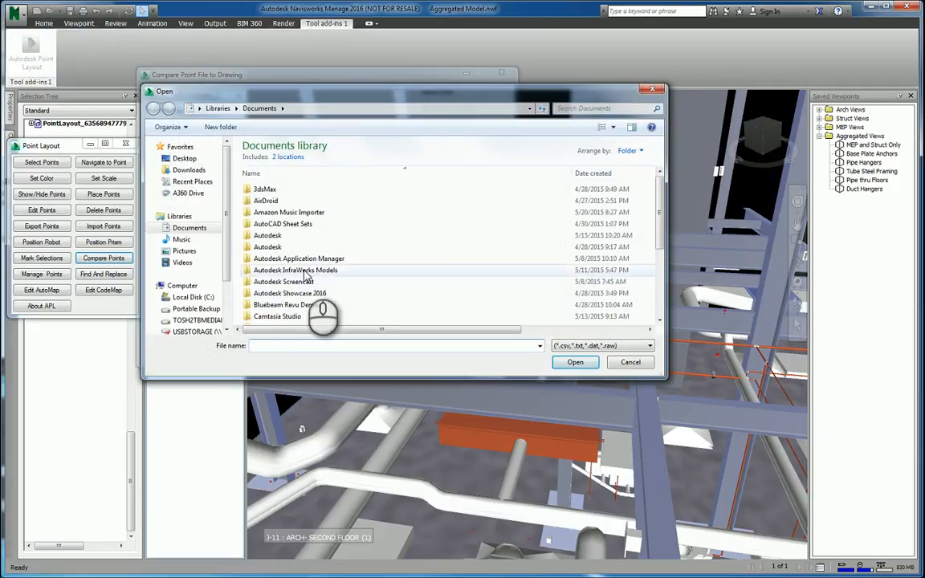
pyautogui.click(630, 362)
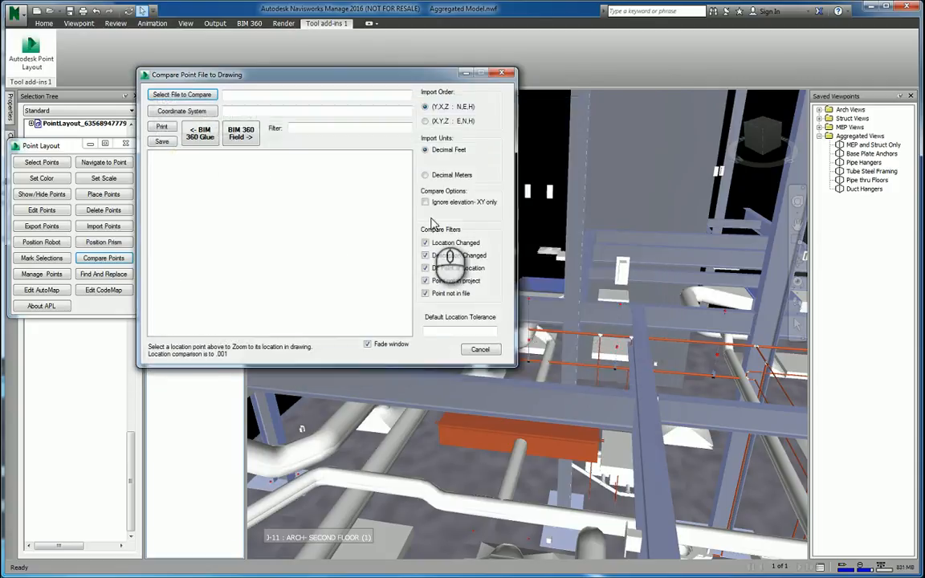
pyautogui.click(481, 349)
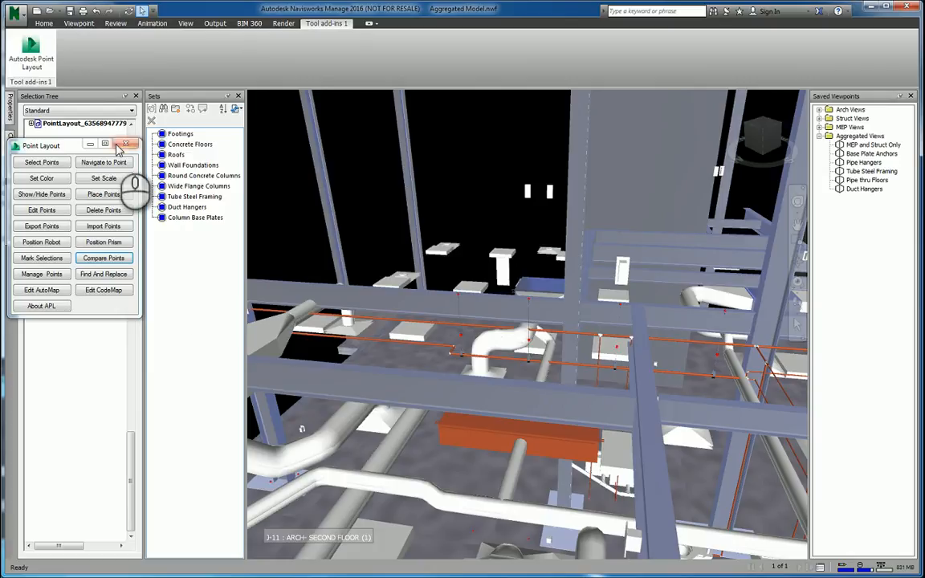